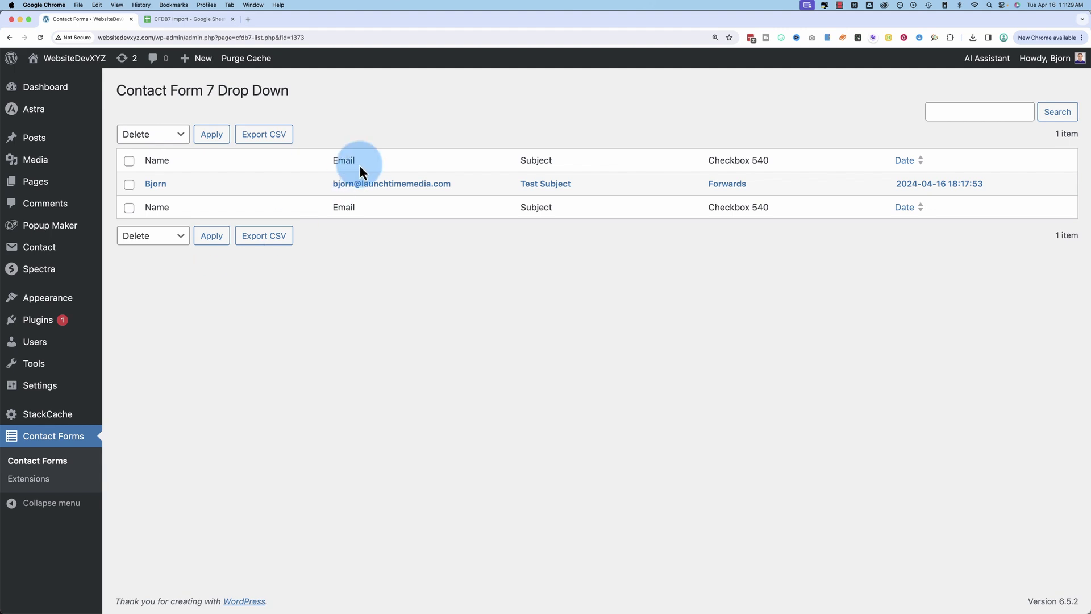
Step: Open the stored Contact Form 7 Drop Down submission's details and highlight all its fields
{"action": "left_click", "coordinate": [368, 185]}
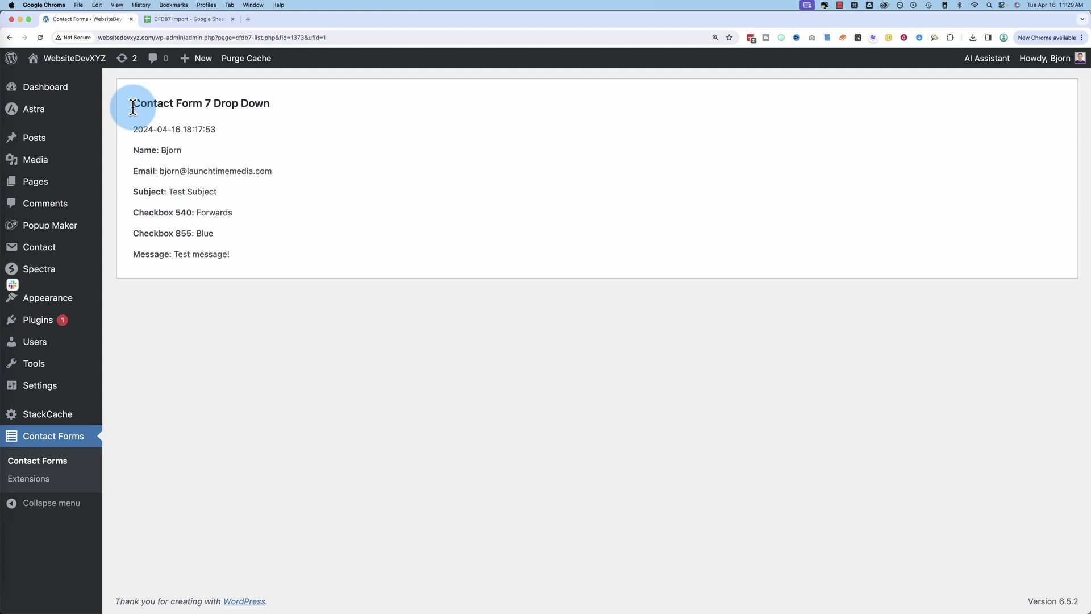
{"action": "left_click_drag", "start_coordinate": [132, 105], "coordinate": [248, 253]}
{"action": "left_click", "coordinate": [247, 255]}
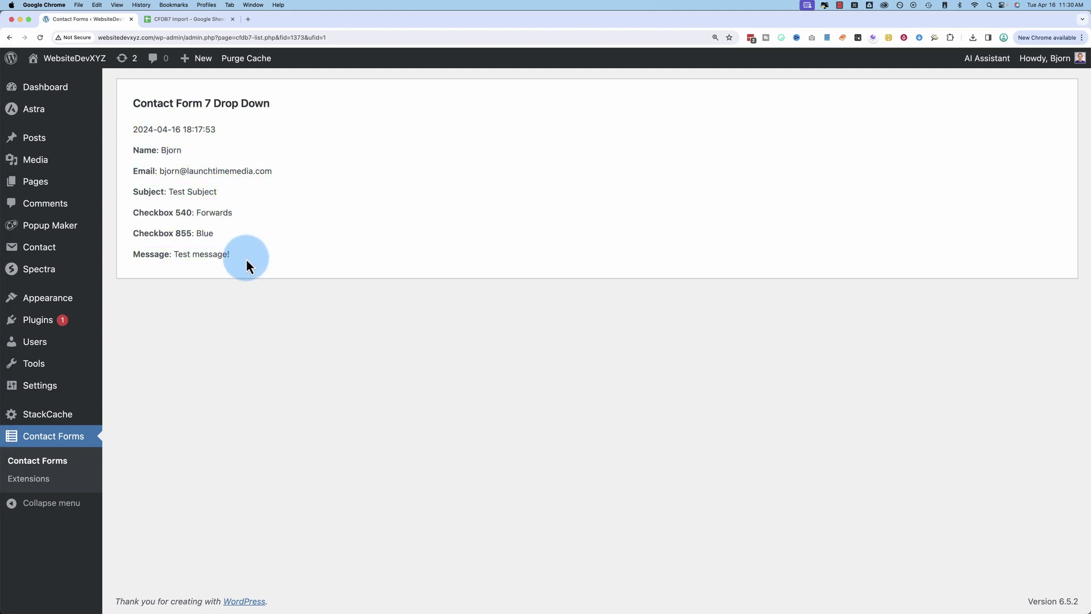
{"action": "left_click_drag", "start_coordinate": [246, 258], "coordinate": [145, 115]}
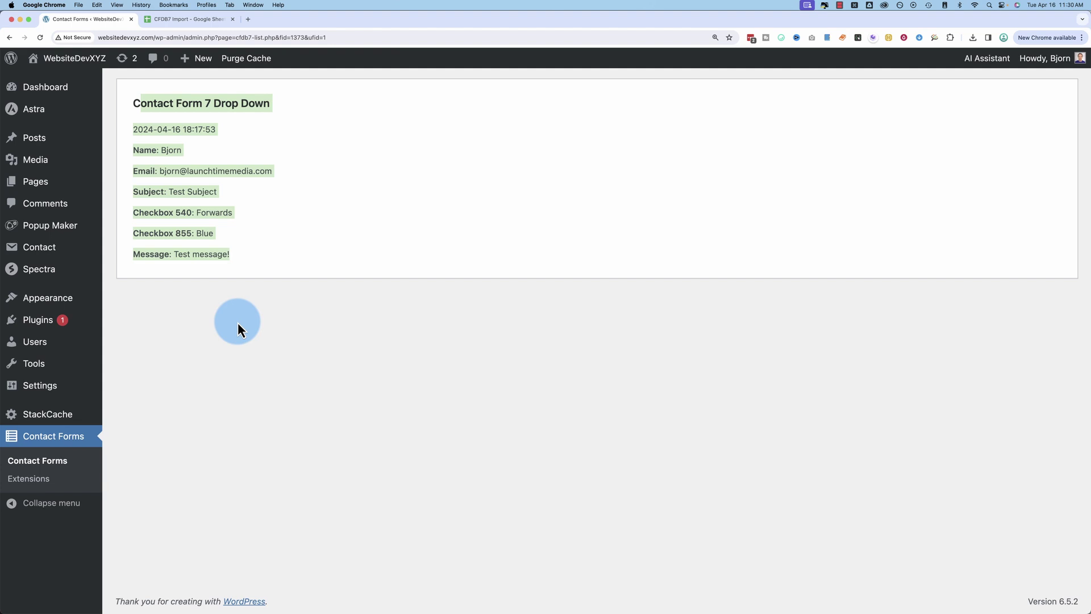
Step: Search the plugin directory for 'cfdb7', then install and activate Contact Form 7 Database Addon – CFDB7
{"action": "mouse_move", "coordinate": [34, 321]}
{"action": "left_click", "coordinate": [155, 340]}
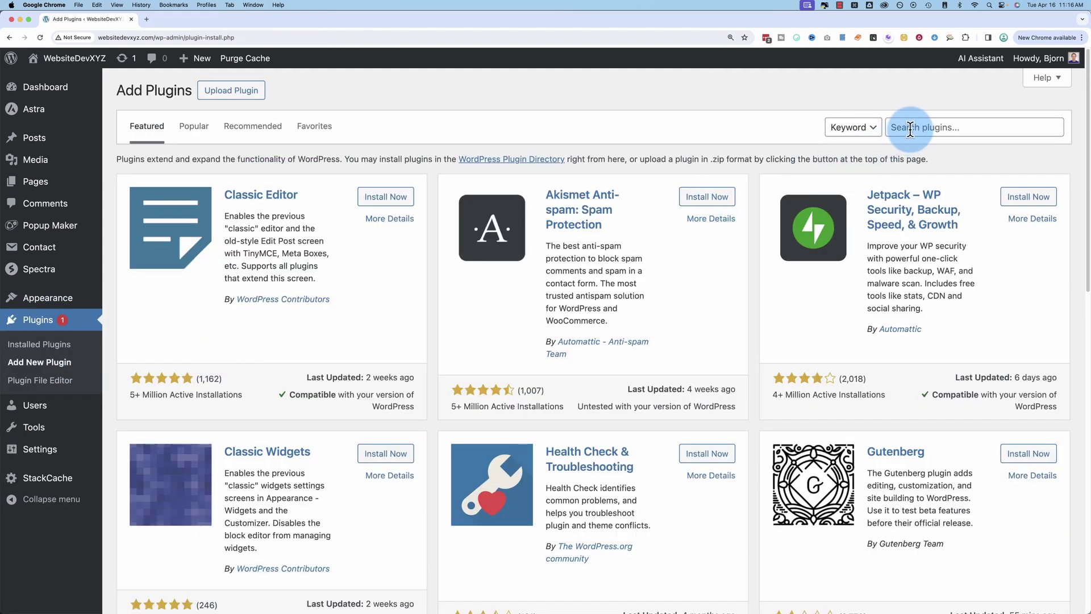
{"action": "left_click", "coordinate": [904, 127]}
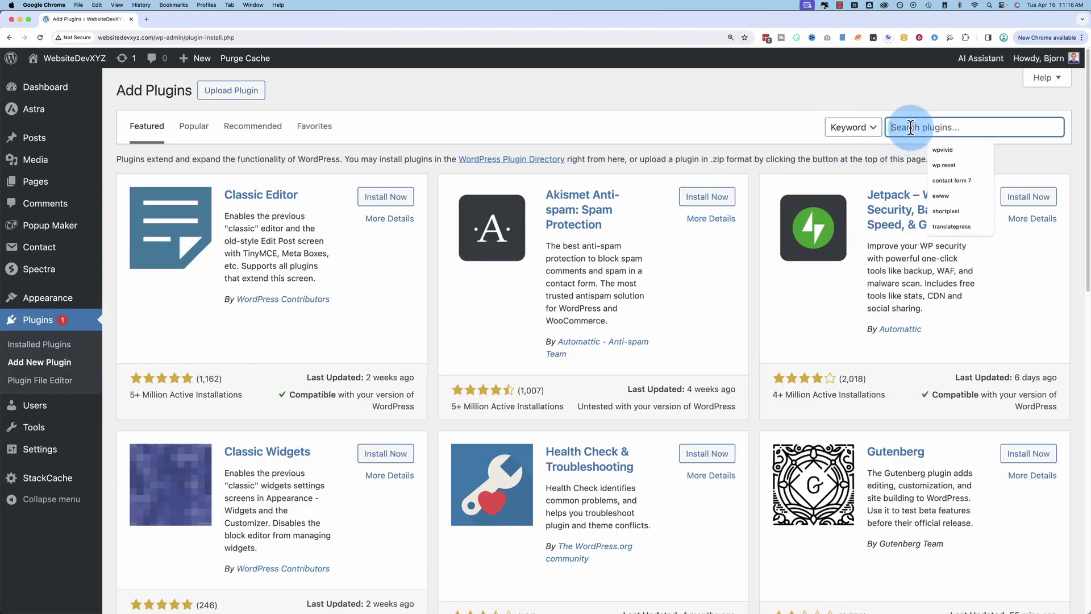
{"action": "type", "text": "cfdb7"}
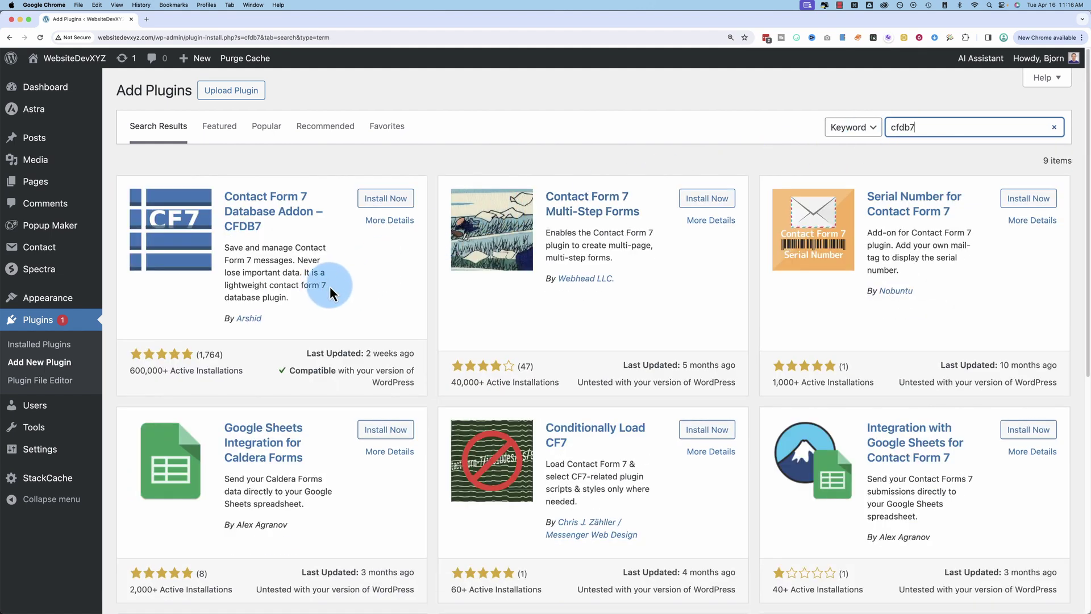
{"action": "left_click", "coordinate": [247, 380]}
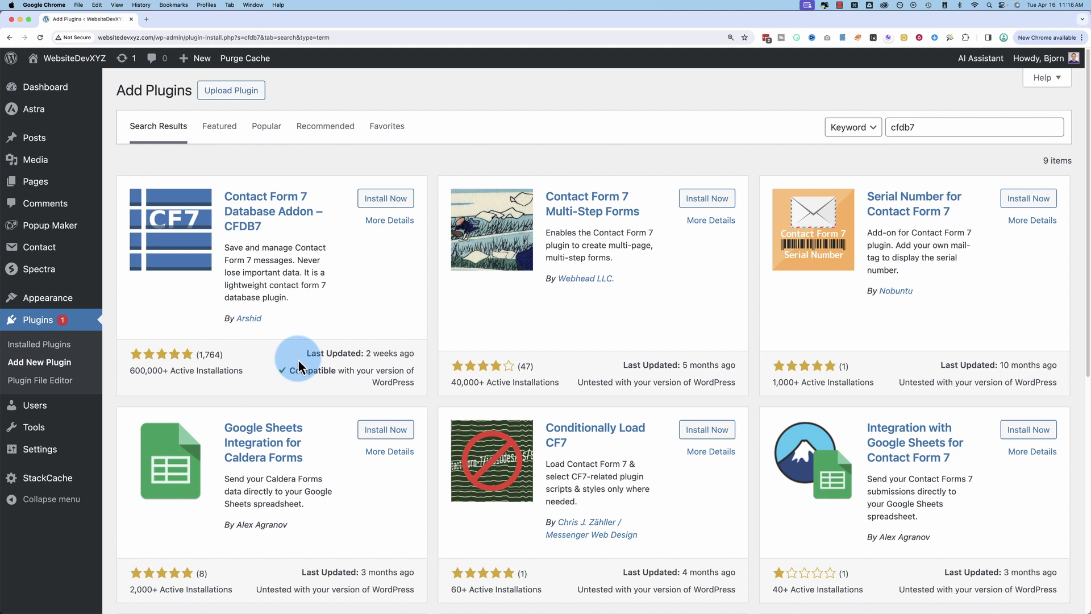
{"action": "left_click_drag", "start_coordinate": [287, 370], "coordinate": [404, 383]}
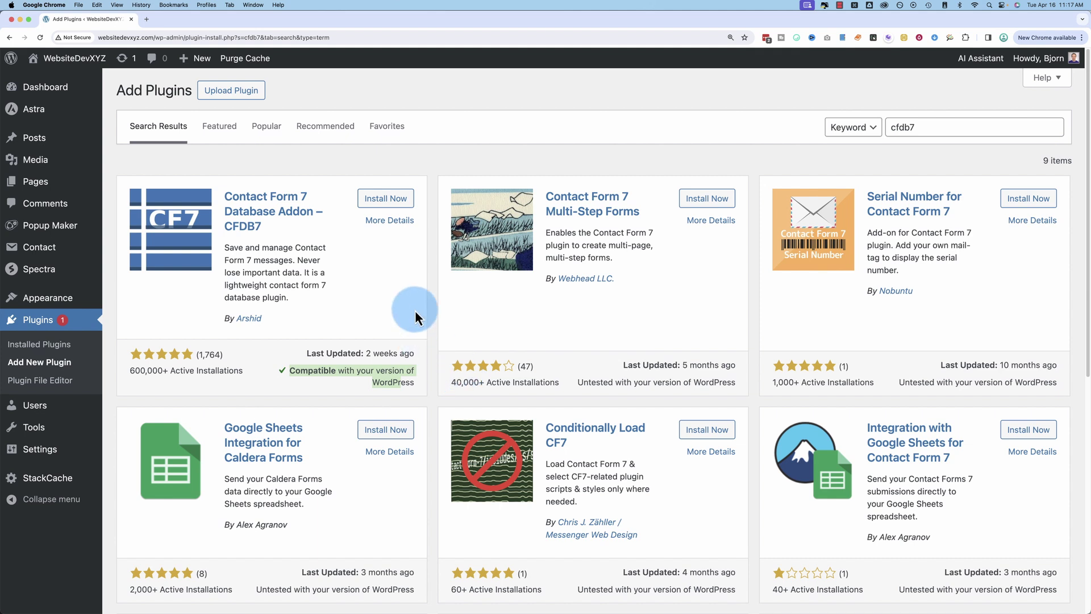
{"action": "left_click", "coordinate": [388, 200]}
{"action": "left_click", "coordinate": [385, 205]}
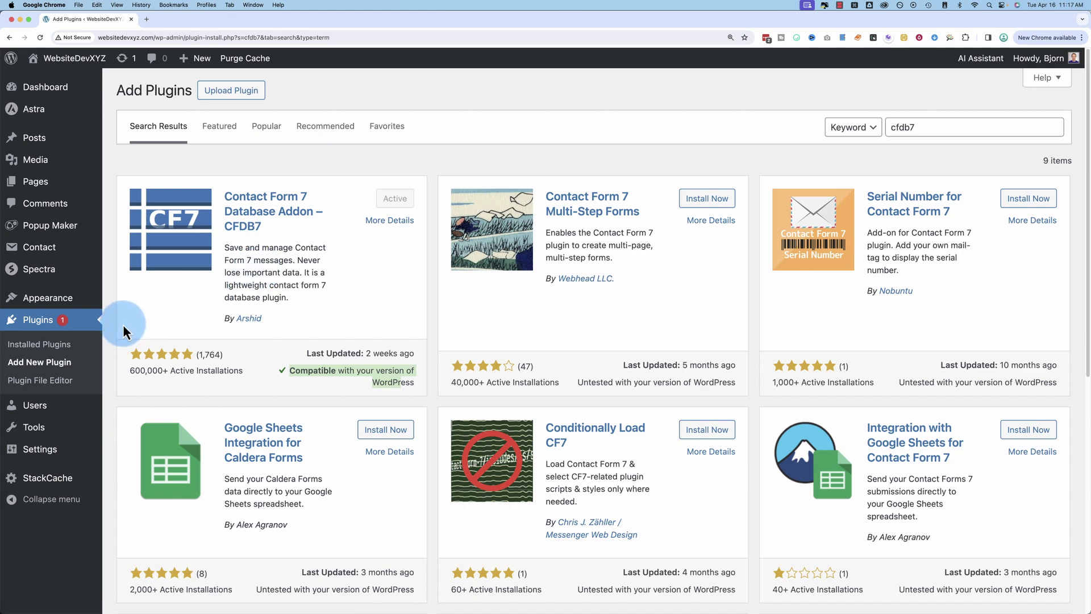
Step: On the live site's contact form, autofill the saved name and email and enter subject 'Test Subject'
{"action": "left_click", "coordinate": [63, 83]}
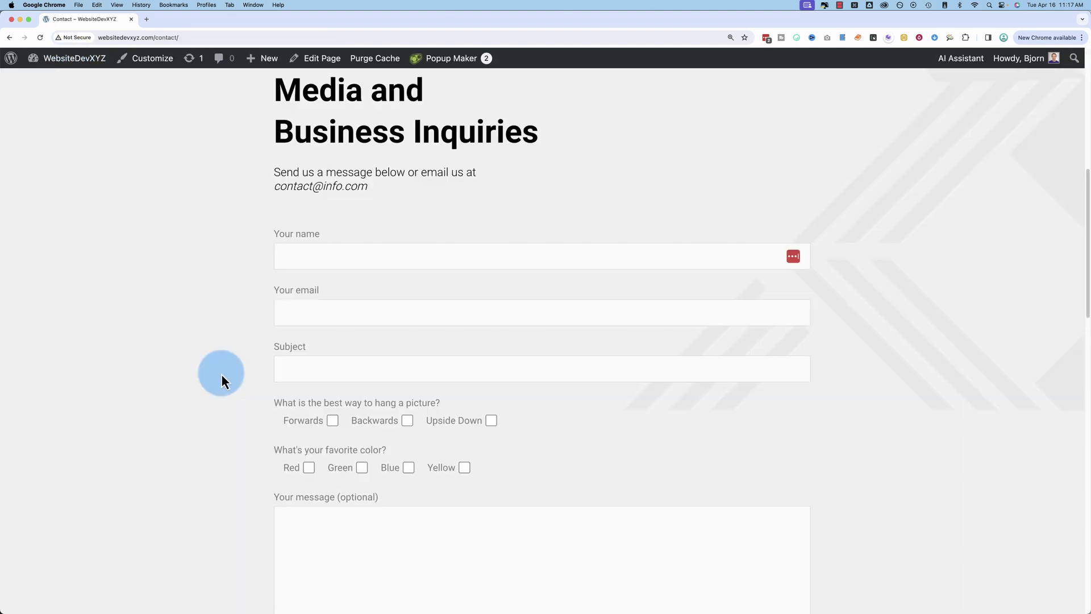
{"action": "scroll", "coordinate": [221, 374], "scroll_direction": "down", "scroll_amount": 3}
{"action": "left_click", "coordinate": [340, 198]}
{"action": "left_click", "coordinate": [360, 240]}
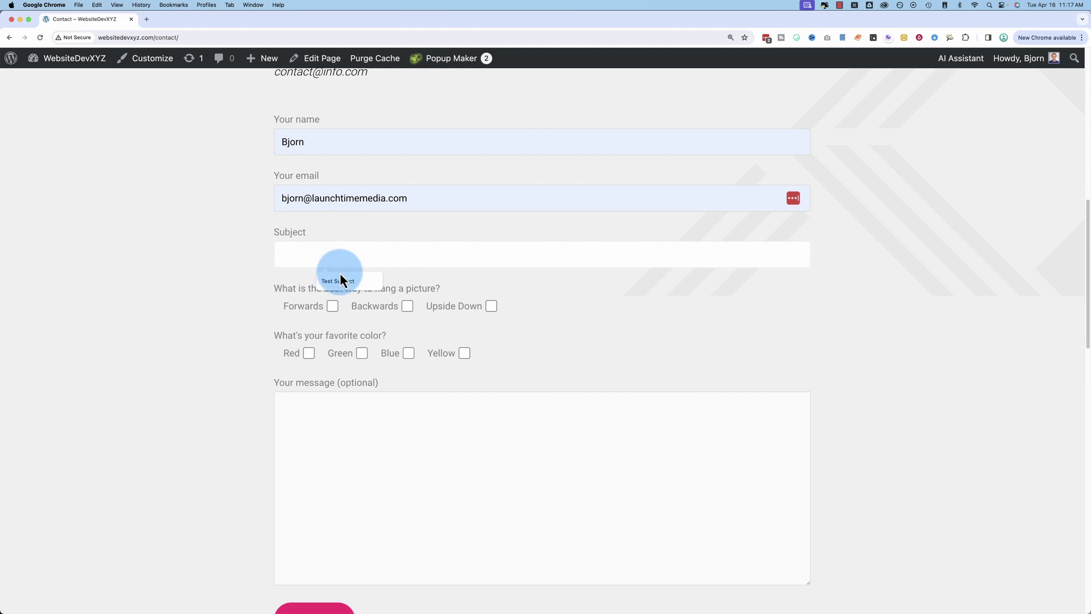
{"action": "left_click", "coordinate": [341, 254]}
{"action": "type", "text": "Test Subject"}
Step: Check Forwards and Blue, enter the message 'Test message', and submit the form
{"action": "left_click", "coordinate": [332, 305]}
{"action": "left_click", "coordinate": [408, 352]}
{"action": "scroll", "coordinate": [414, 360], "scroll_direction": "down", "scroll_amount": 1}
{"action": "left_click", "coordinate": [341, 378]}
{"action": "type", "text": "Test message!"}
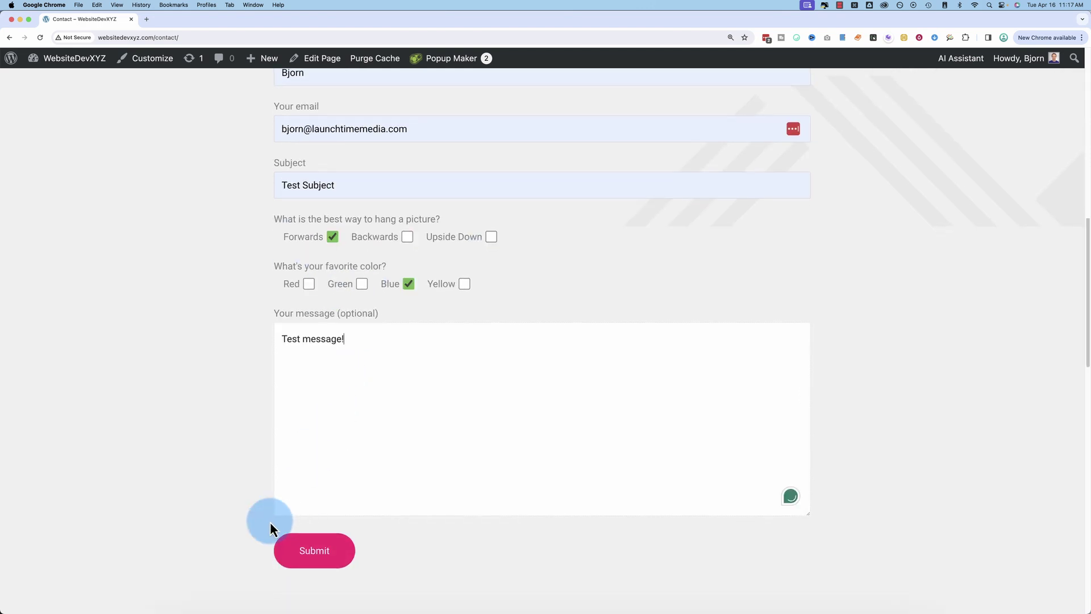
{"action": "scroll", "coordinate": [270, 522], "scroll_direction": "down", "scroll_amount": 1}
{"action": "left_click", "coordinate": [310, 493]}
Step: Check the sent confirmation and the notification email's contents, then return to the site
{"action": "left_click_drag", "start_coordinate": [287, 539], "coordinate": [499, 540]}
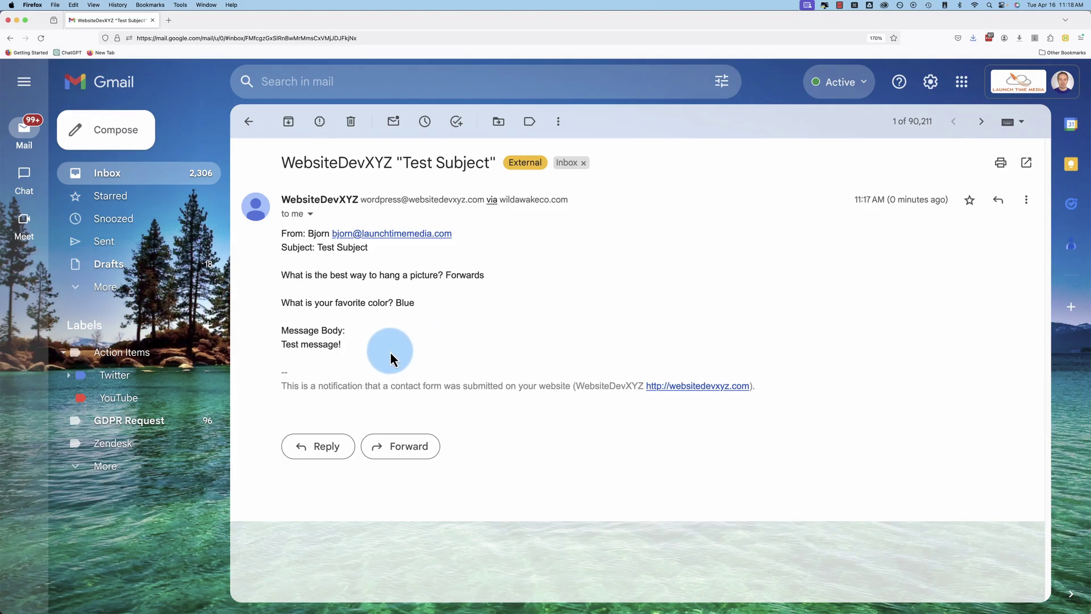
{"action": "left_click_drag", "start_coordinate": [390, 352], "coordinate": [284, 208]}
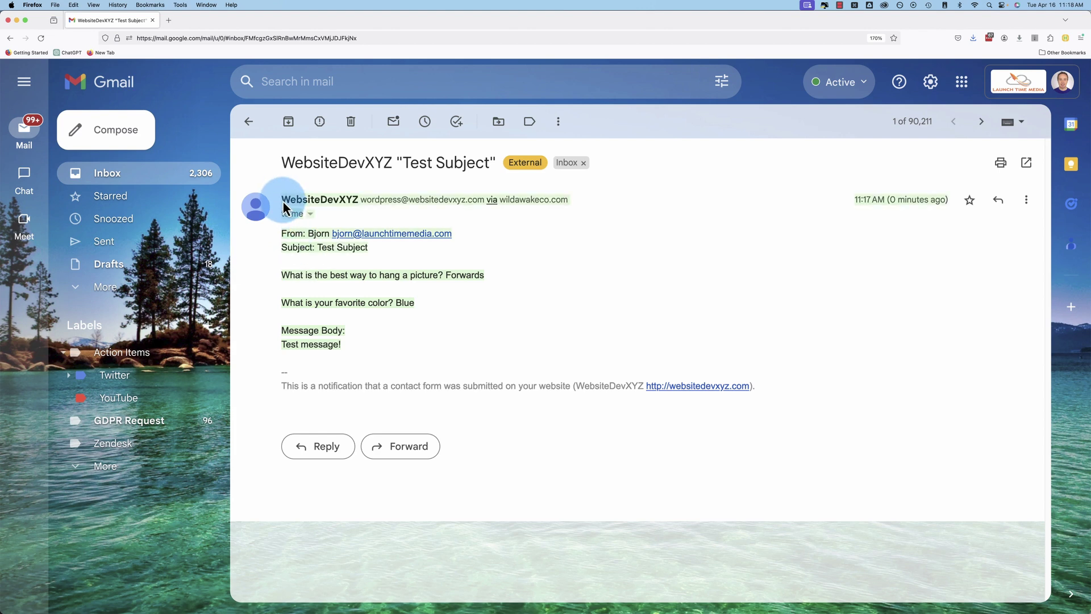
{"action": "key", "text": "super+Tab"}
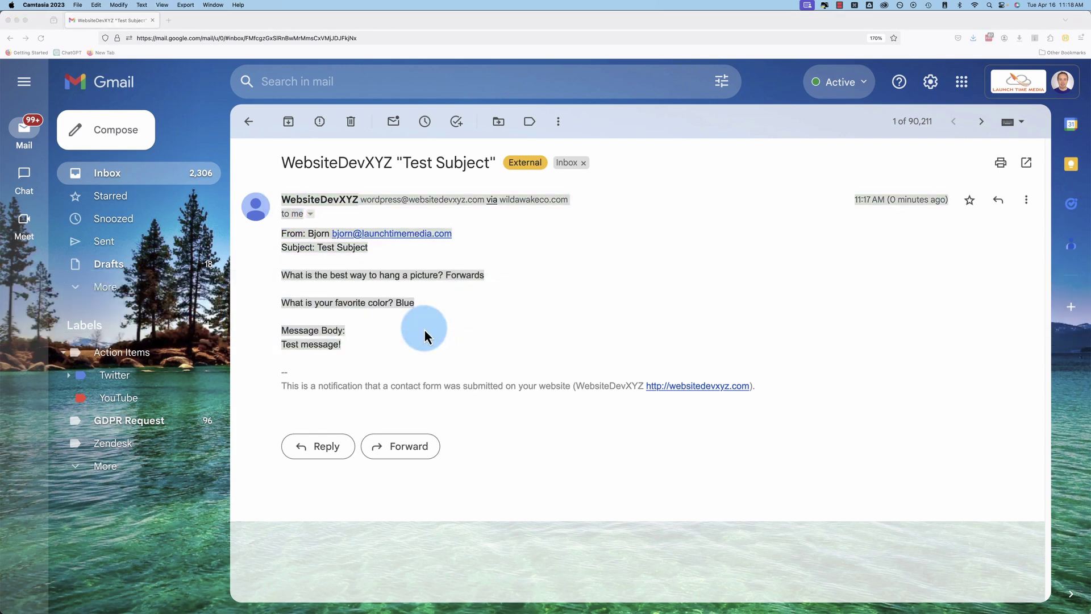
{"action": "key", "text": "super+Tab"}
{"action": "key", "text": "super+Tab"}
Step: From the admin dashboard, open Contact Forms and review each form's stored submission count
{"action": "mouse_move", "coordinate": [81, 59]}
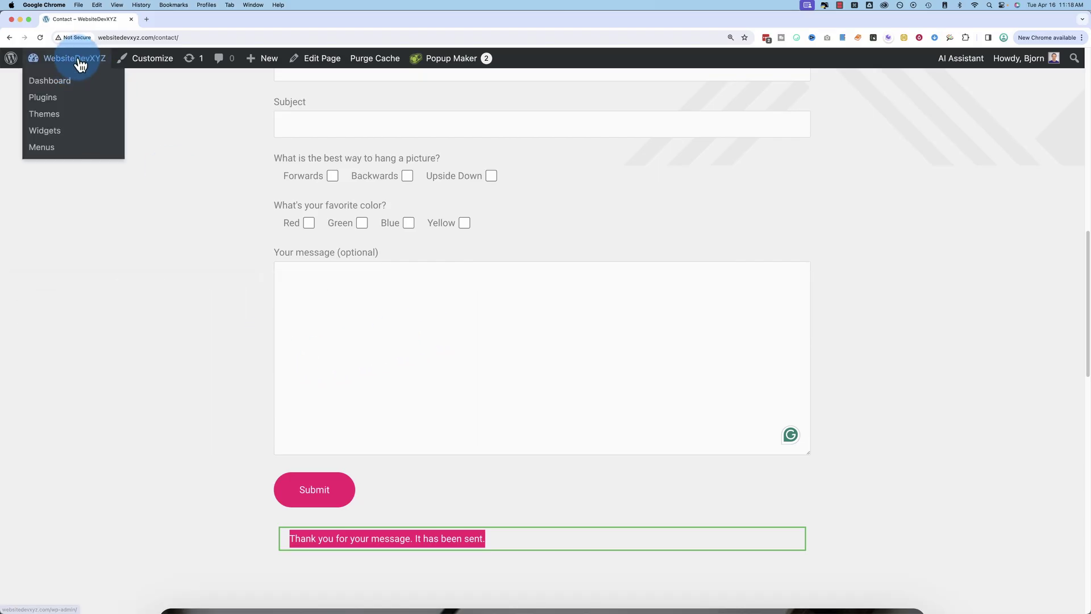
{"action": "left_click", "coordinate": [61, 84]}
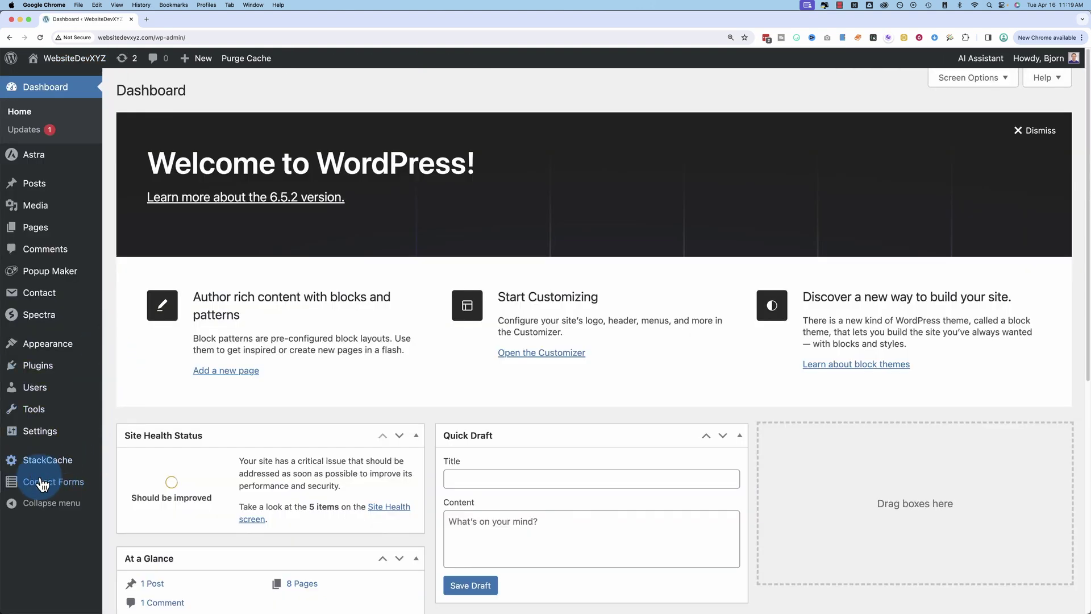
{"action": "mouse_move", "coordinate": [45, 492]}
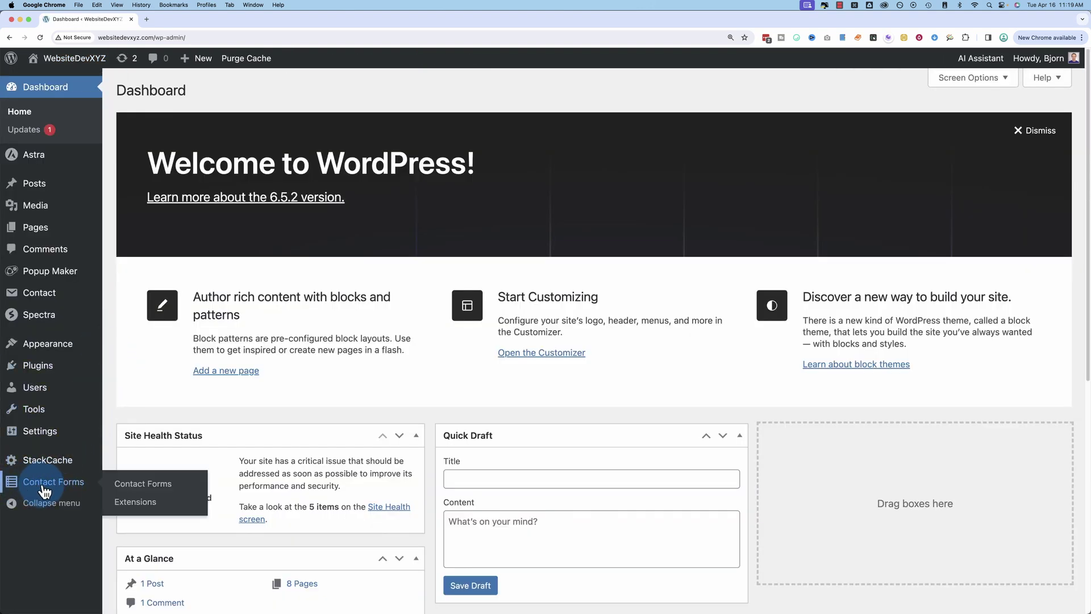
{"action": "left_click", "coordinate": [86, 483]}
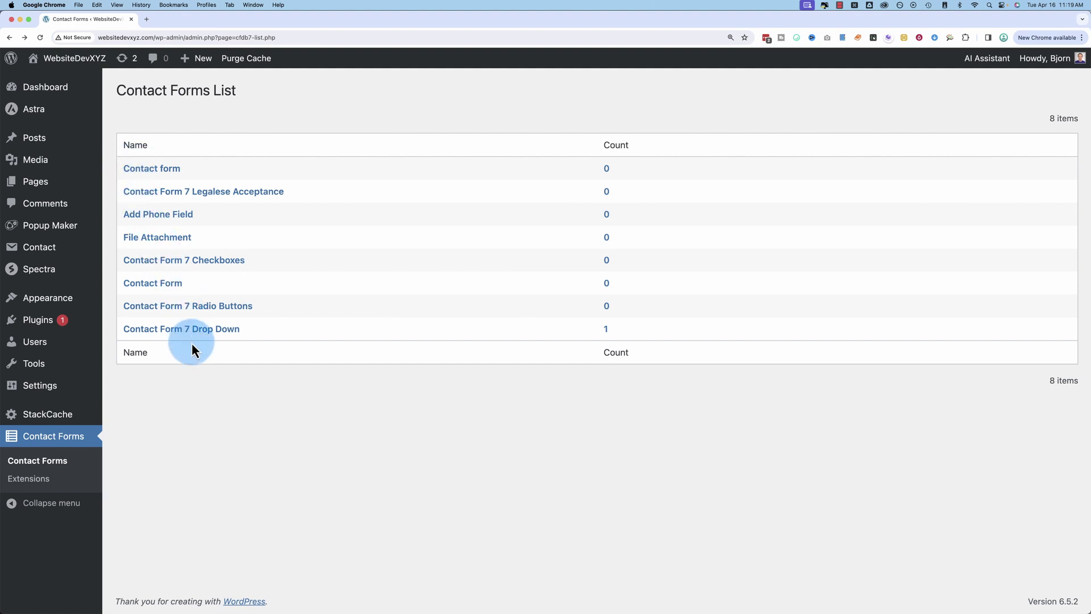
{"action": "left_click_drag", "start_coordinate": [122, 169], "coordinate": [244, 332]}
{"action": "left_click", "coordinate": [248, 333]}
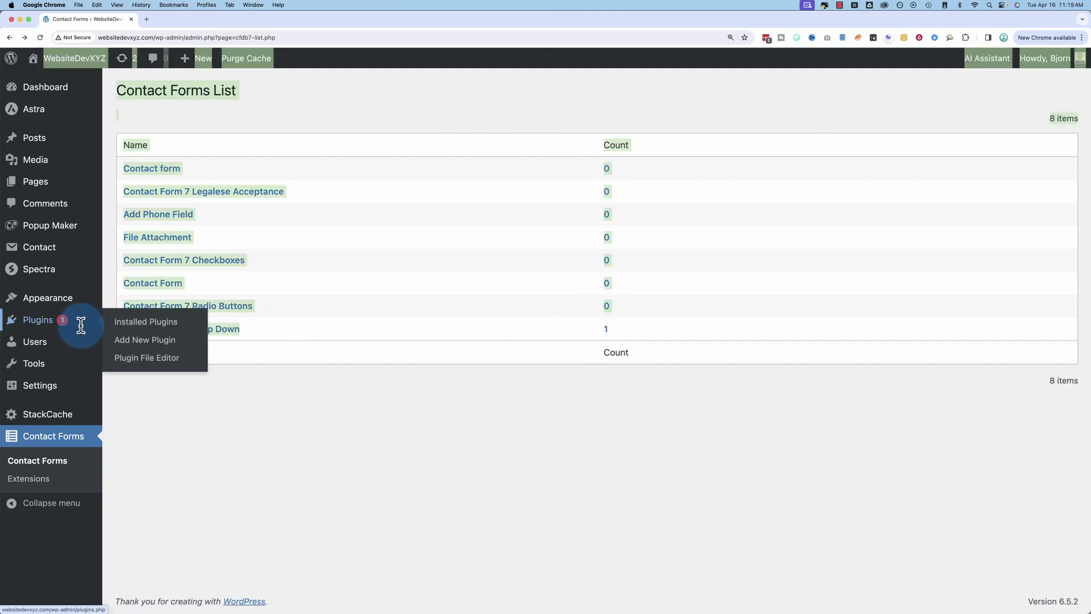
Step: Open the Contact Form 7 Drop Down entry and compare its fields with the notification email
{"action": "left_click", "coordinate": [605, 330]}
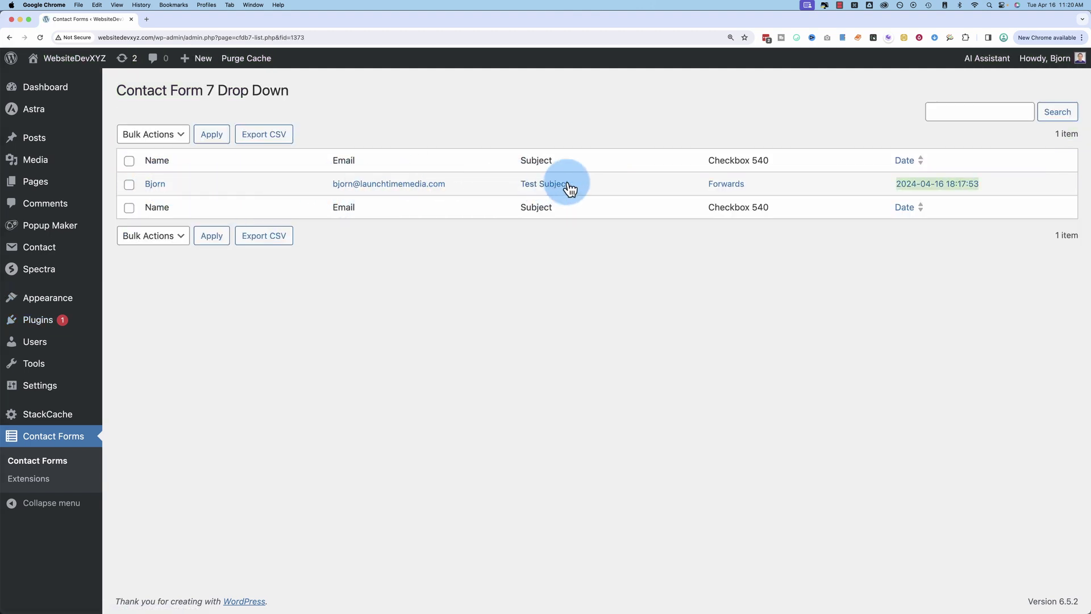
{"action": "left_click", "coordinate": [729, 186]}
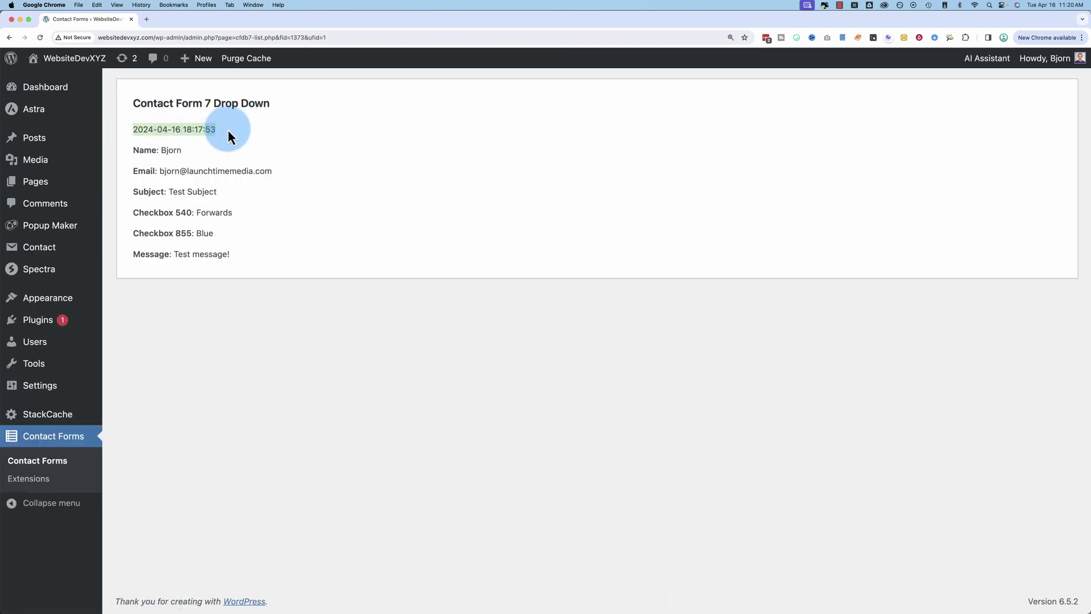
{"action": "left_click_drag", "start_coordinate": [130, 150], "coordinate": [238, 254]}
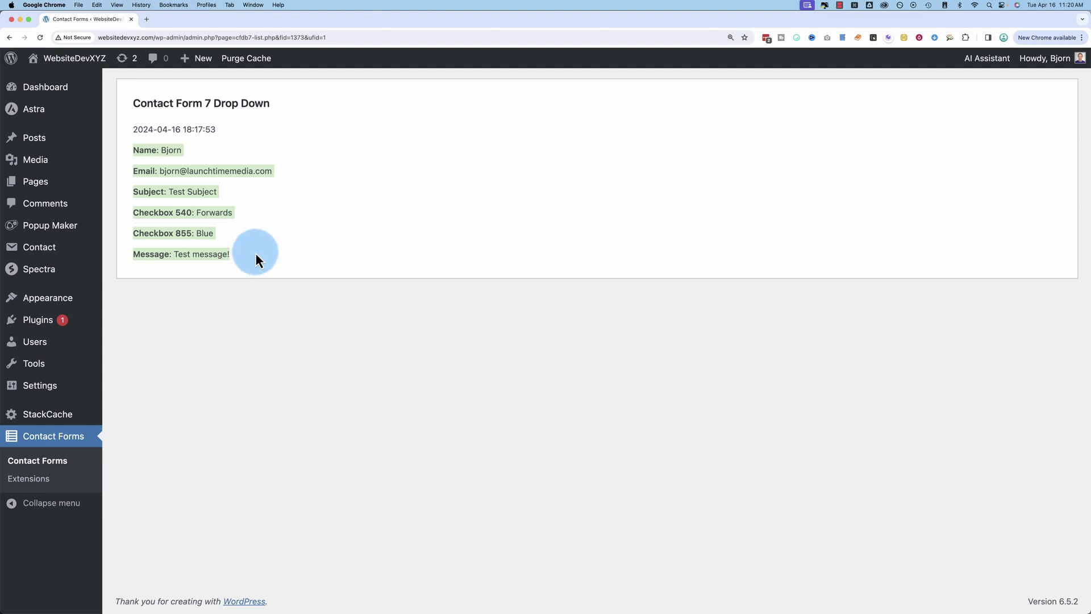
{"action": "key", "text": "super+Tab"}
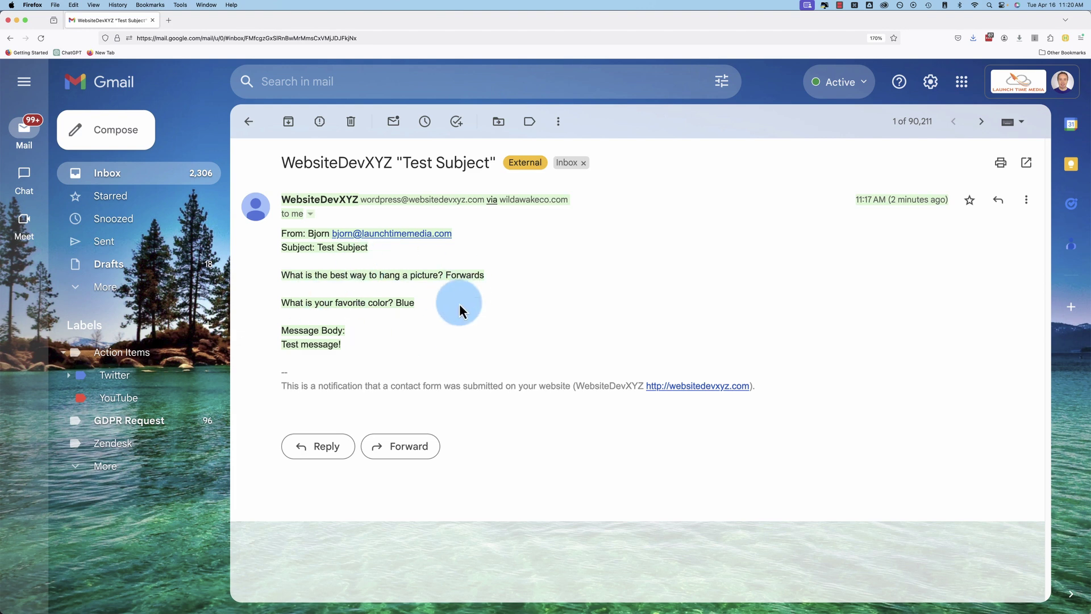
{"action": "key", "text": "super+Tab"}
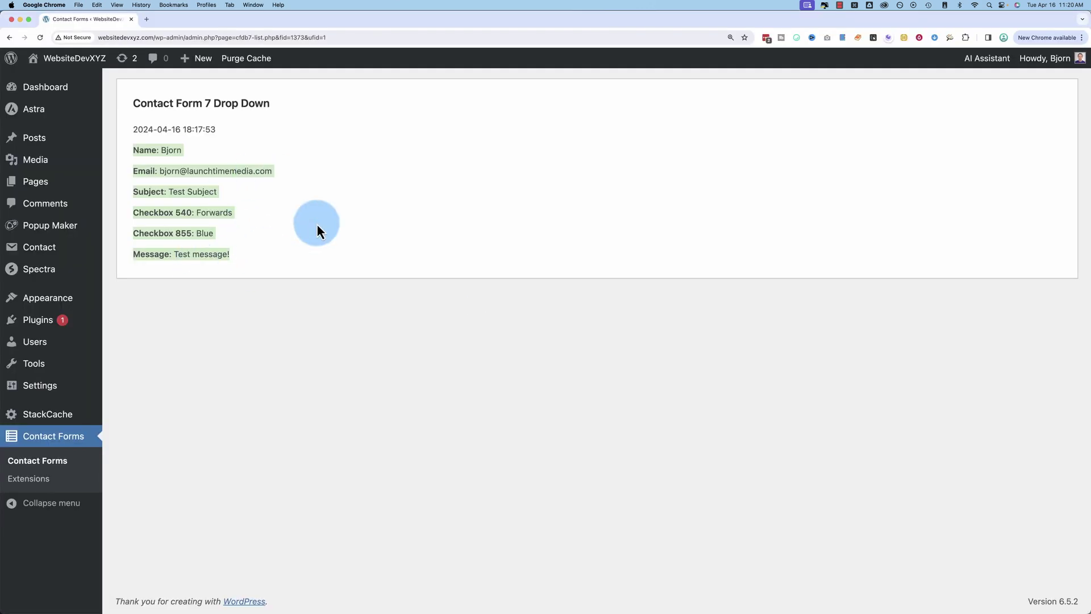
Step: Back in the entries list, mark the test submission as unread with the Unread bulk action
{"action": "left_click", "coordinate": [39, 37]}
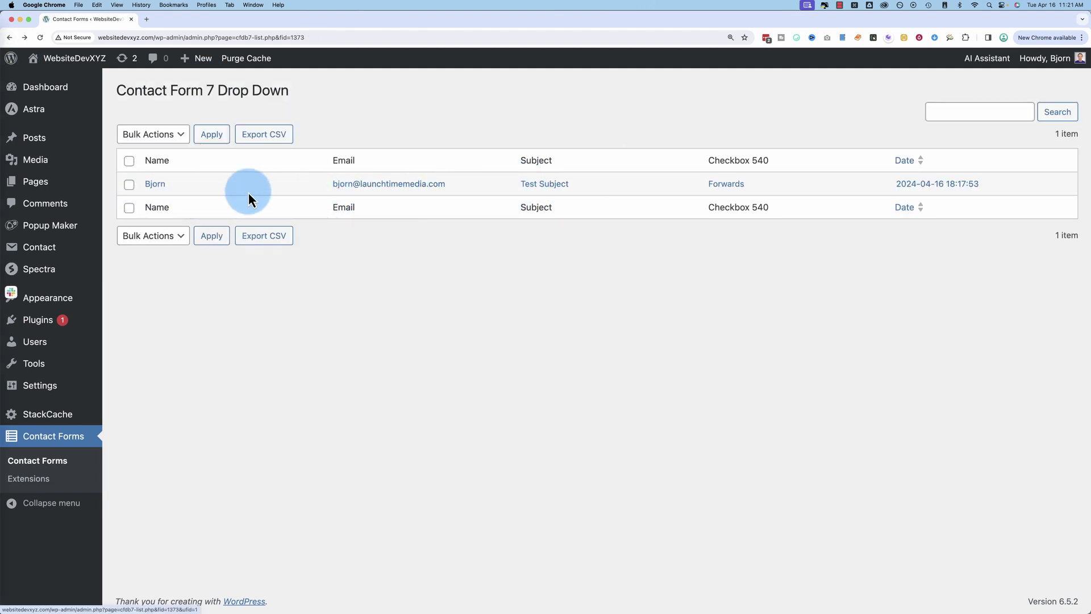
{"action": "left_click", "coordinate": [129, 184]}
{"action": "left_click", "coordinate": [141, 134]}
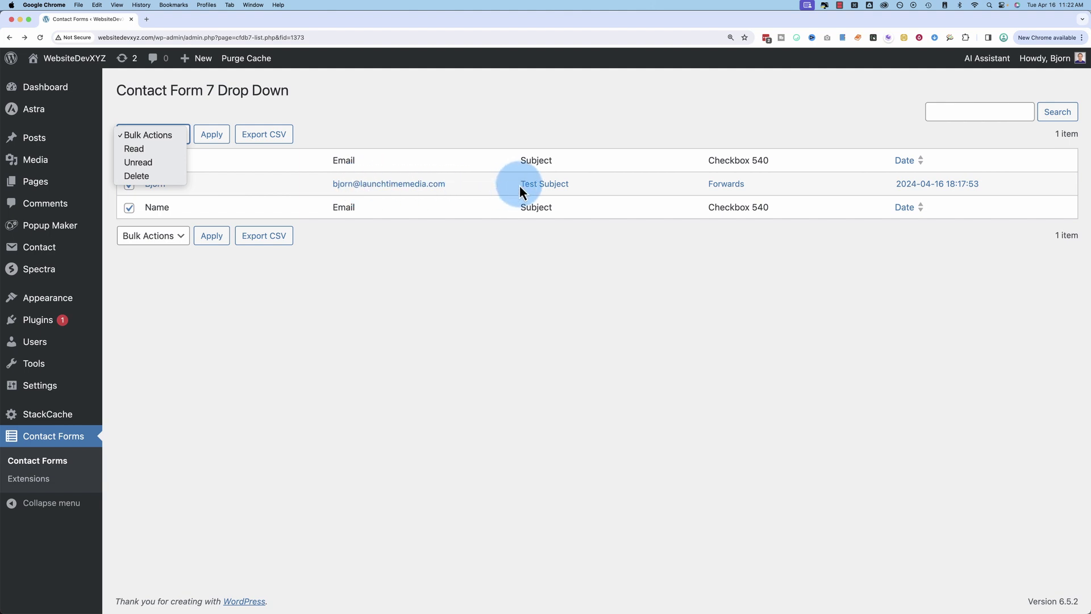
{"action": "left_click", "coordinate": [138, 162]}
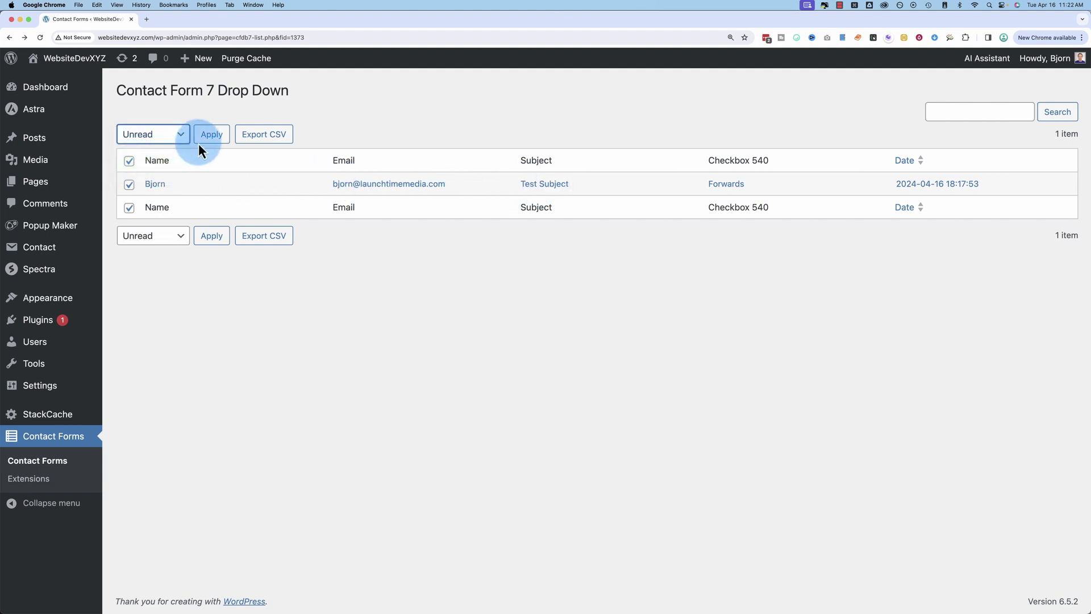
{"action": "left_click", "coordinate": [211, 142]}
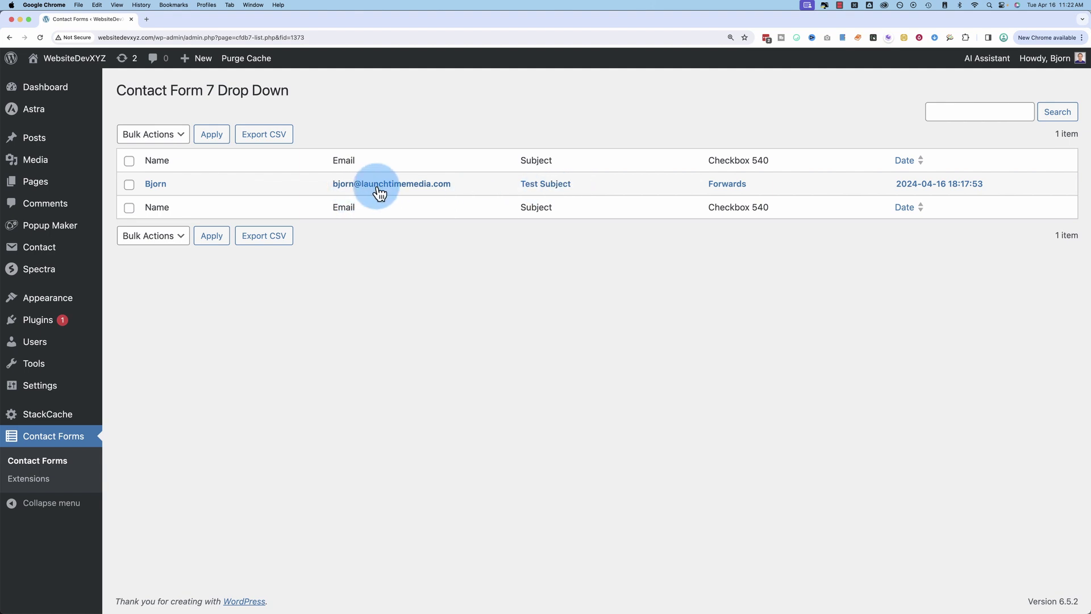
Step: Queue Delete as the bulk action and select every entry, without applying it
{"action": "left_click", "coordinate": [160, 139]}
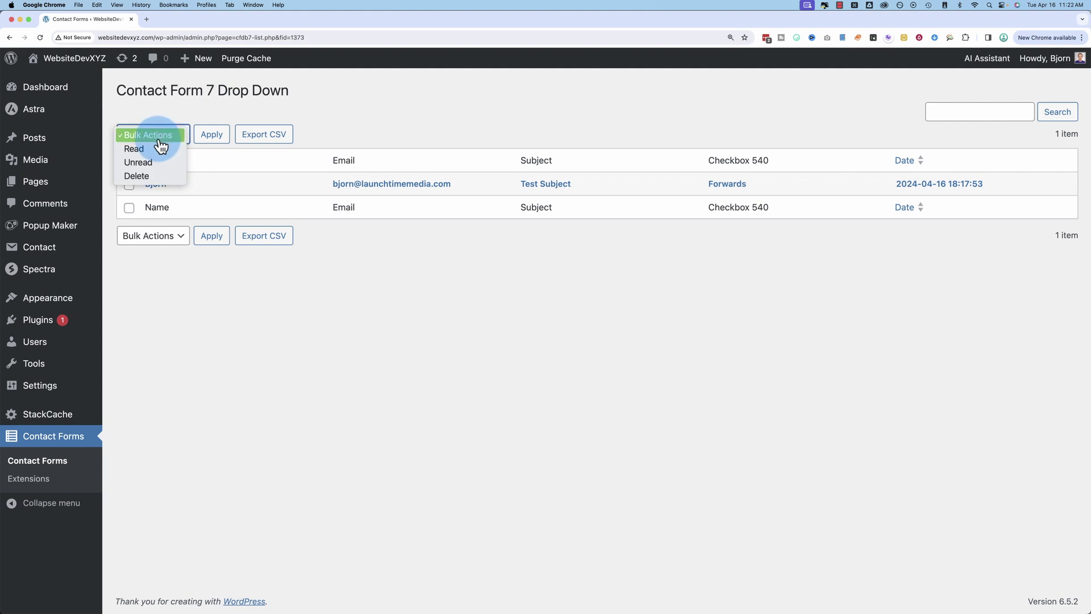
{"action": "left_click", "coordinate": [149, 177]}
{"action": "left_click", "coordinate": [129, 184]}
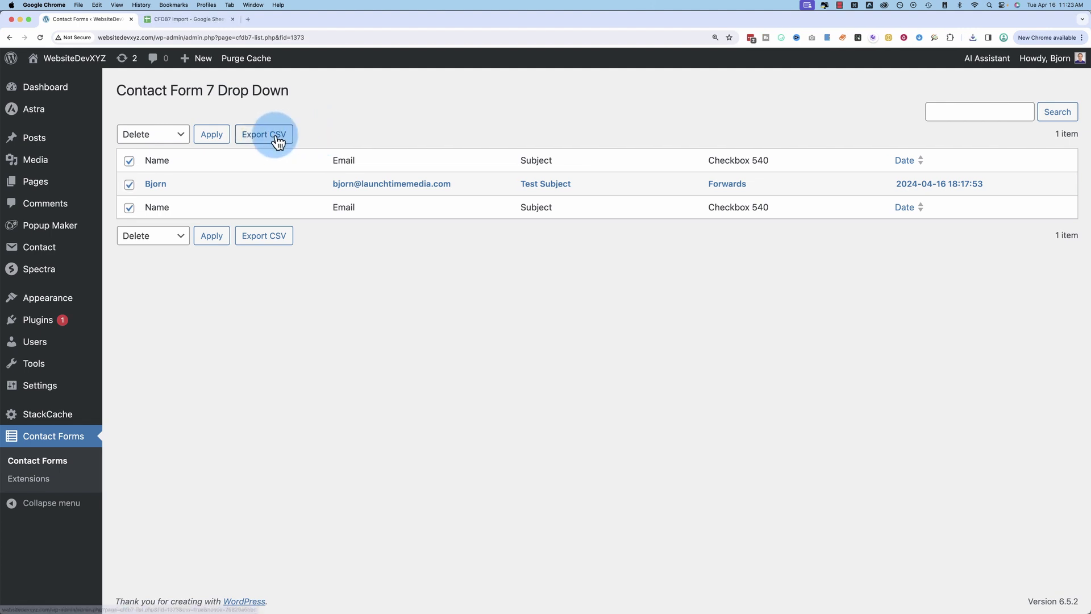
Step: Export the form's entries to CSV, dismiss the duplicate save, and go to the CFDB7 Import spreadsheet
{"action": "left_click", "coordinate": [277, 141]}
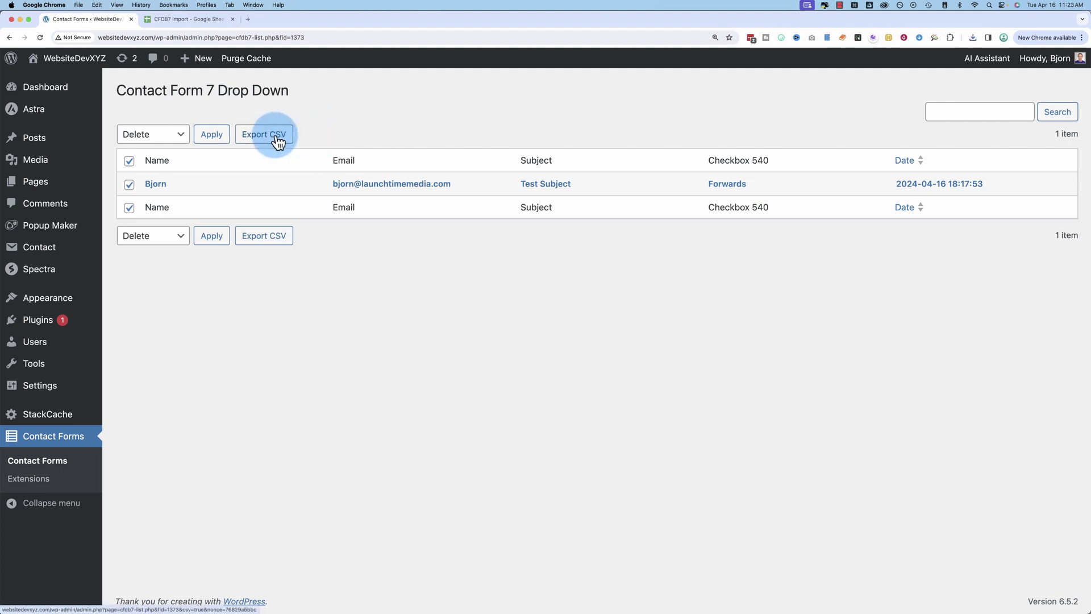
{"action": "left_click", "coordinate": [277, 141]}
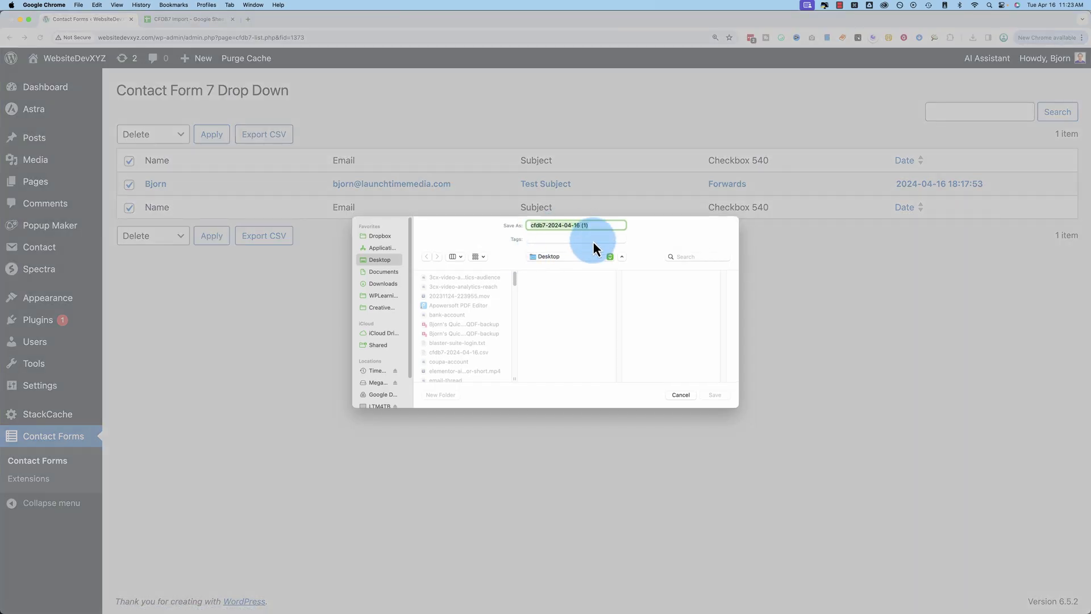
{"action": "left_click", "coordinate": [679, 394]}
{"action": "left_click", "coordinate": [184, 23]}
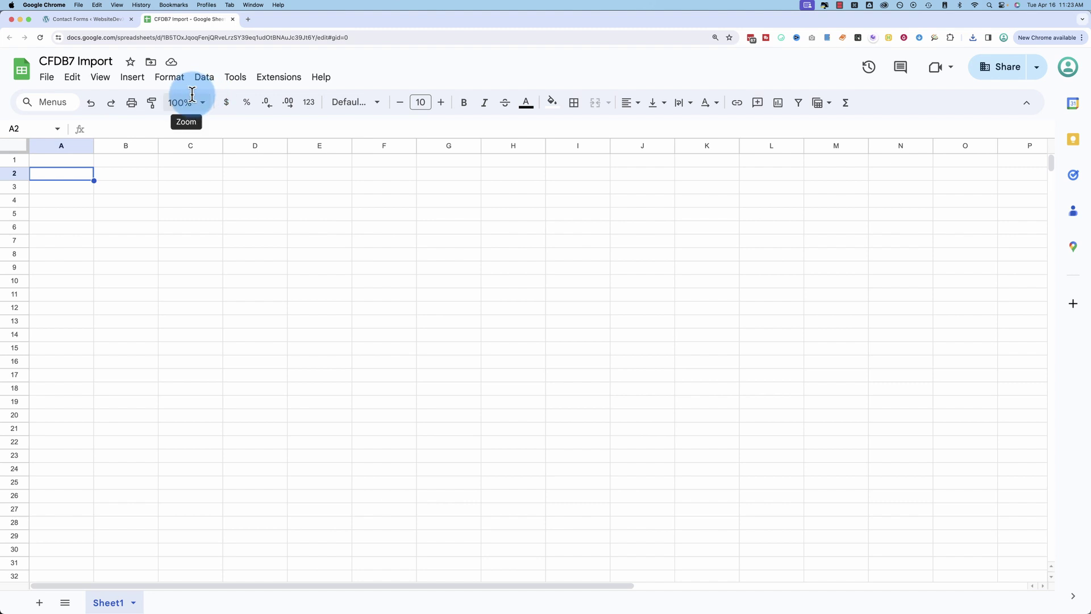
Step: Start a file import from A1 and upload cfdb7-2024-04-16.csv from the Desktop
{"action": "left_click", "coordinate": [80, 160]}
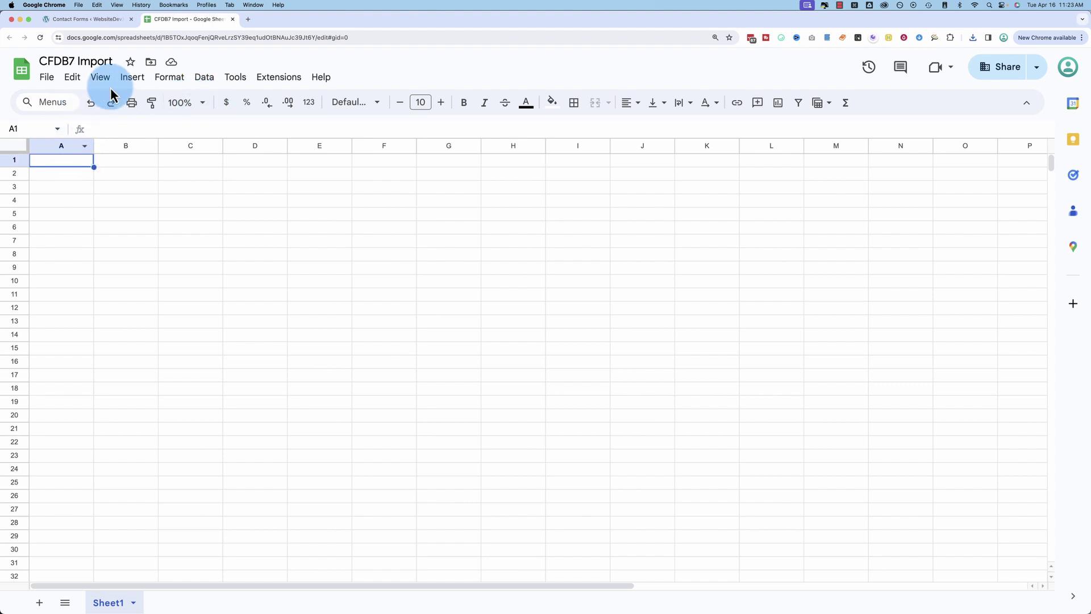
{"action": "left_click", "coordinate": [48, 79]}
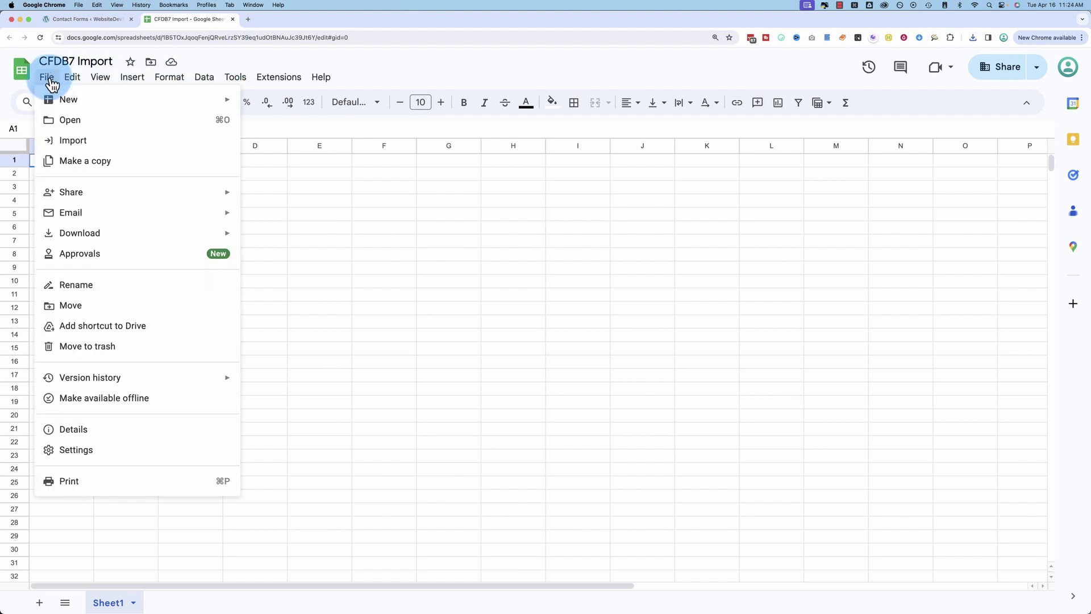
{"action": "left_click", "coordinate": [110, 142]}
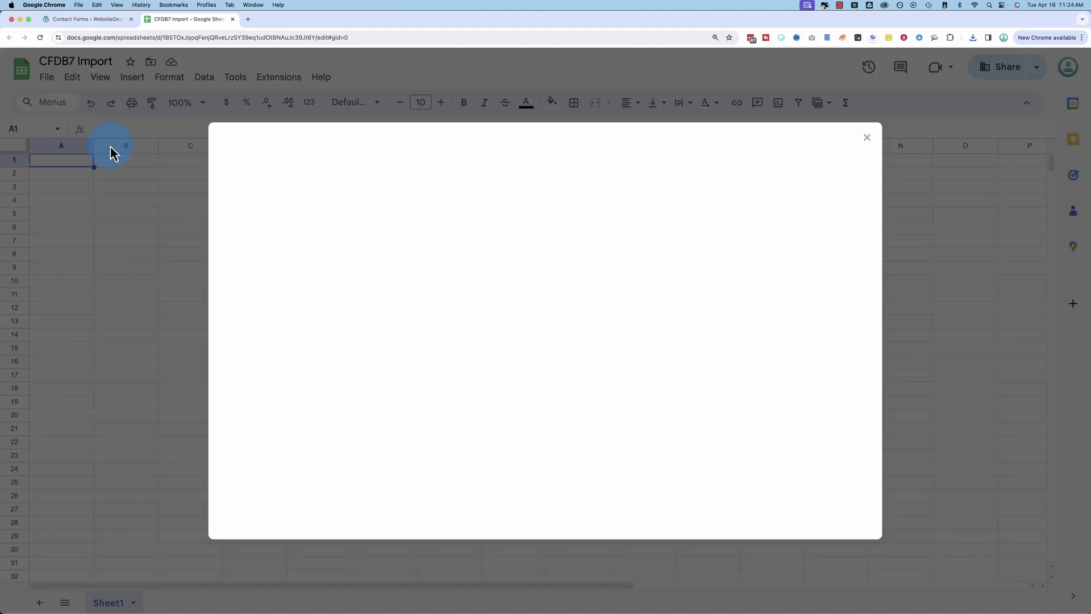
{"action": "left_click", "coordinate": [436, 194]}
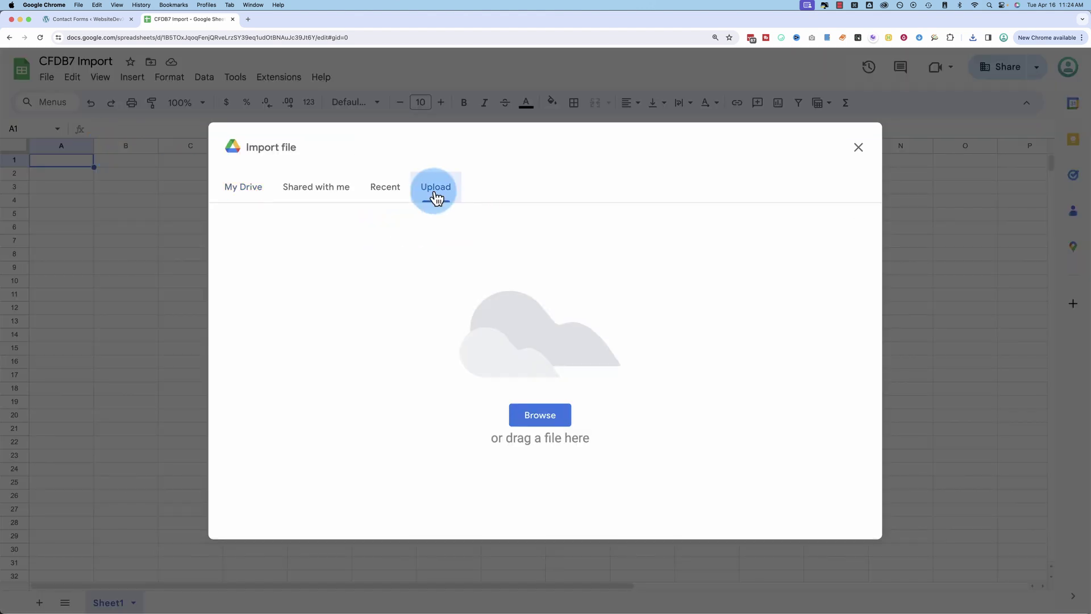
{"action": "left_click", "coordinate": [537, 410]}
{"action": "left_click", "coordinate": [410, 212]}
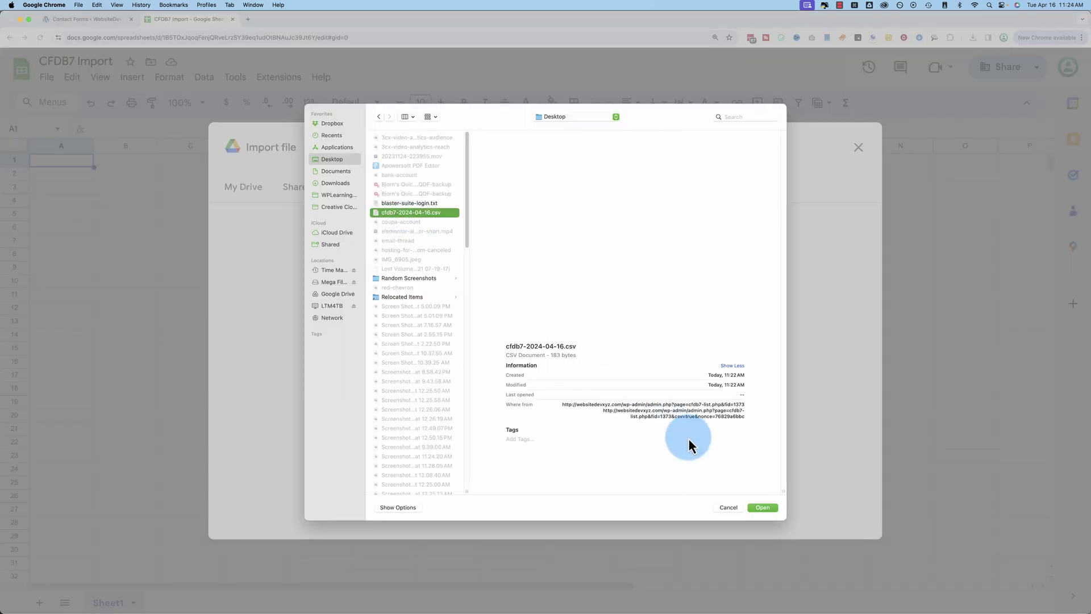
{"action": "left_click", "coordinate": [754, 507]}
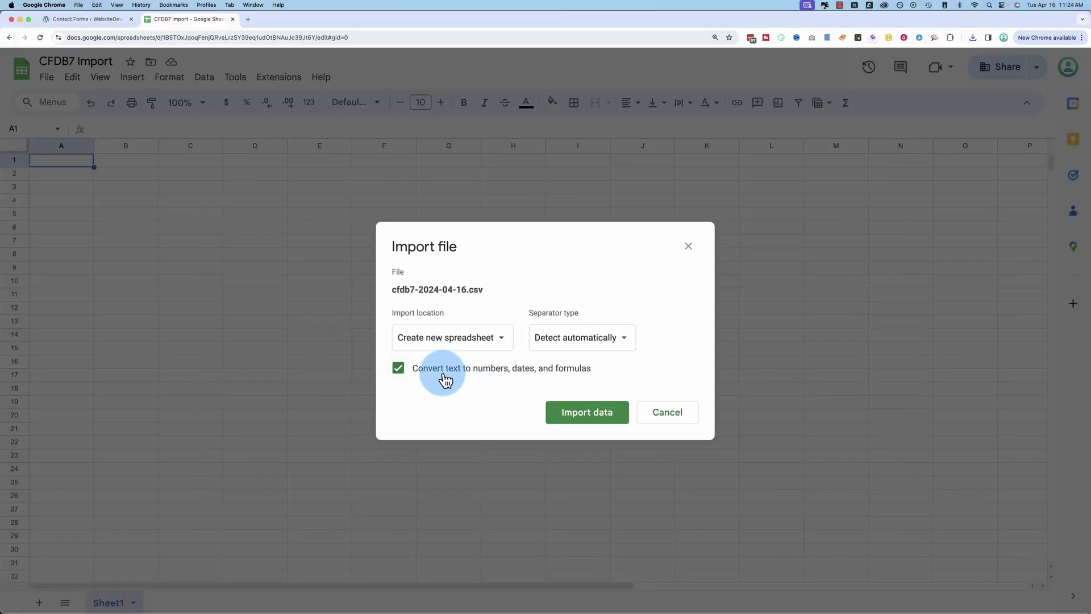
Step: Set the import location to Replace spreadsheet and import the CSV data
{"action": "left_click", "coordinate": [433, 343]}
{"action": "left_click", "coordinate": [452, 375]}
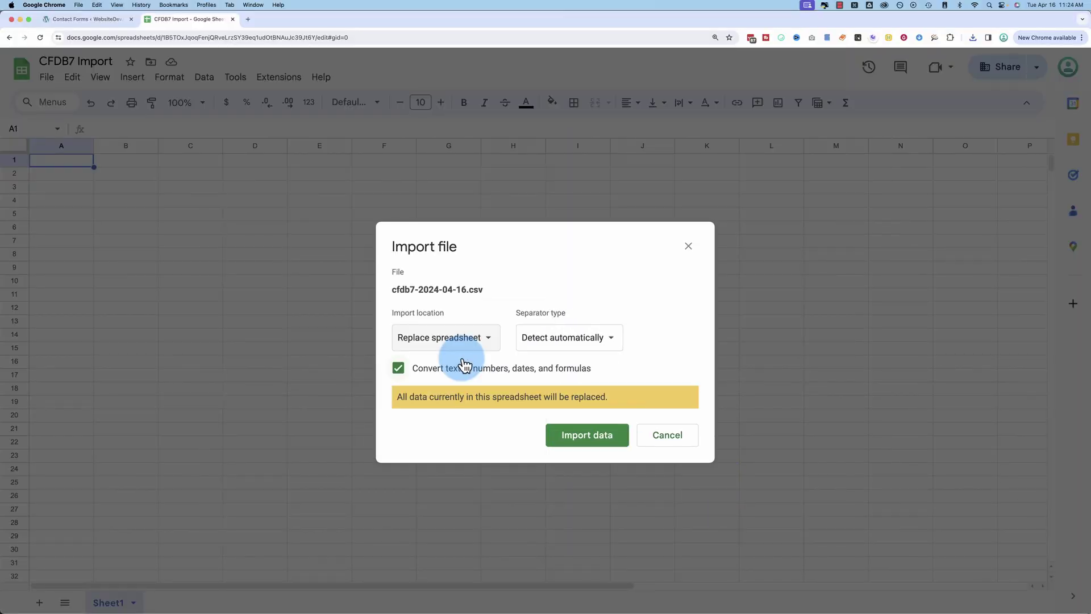
{"action": "left_click", "coordinate": [458, 346]}
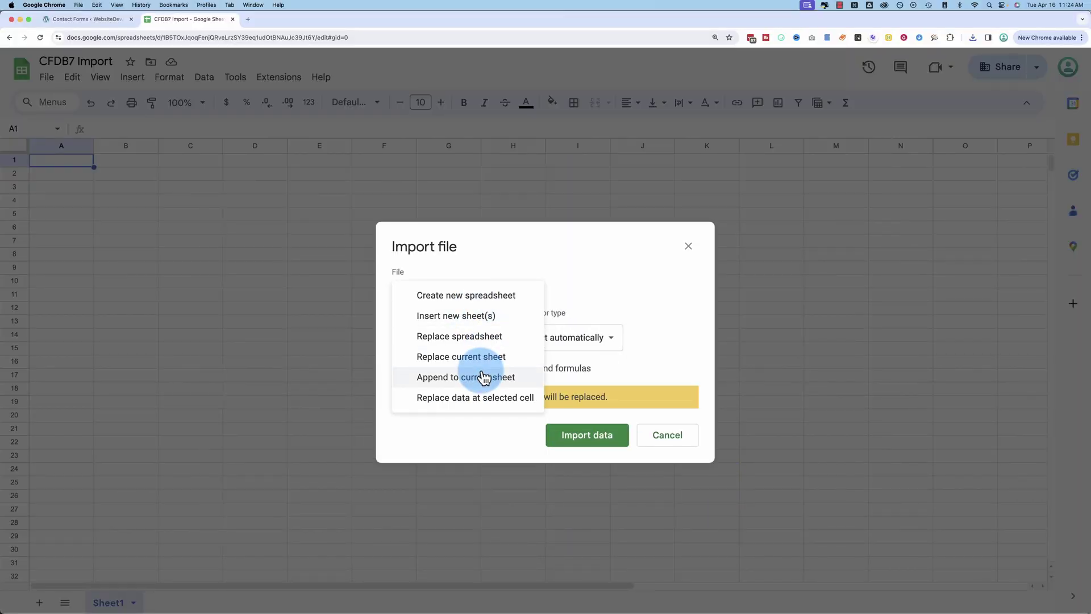
{"action": "left_click", "coordinate": [632, 322]}
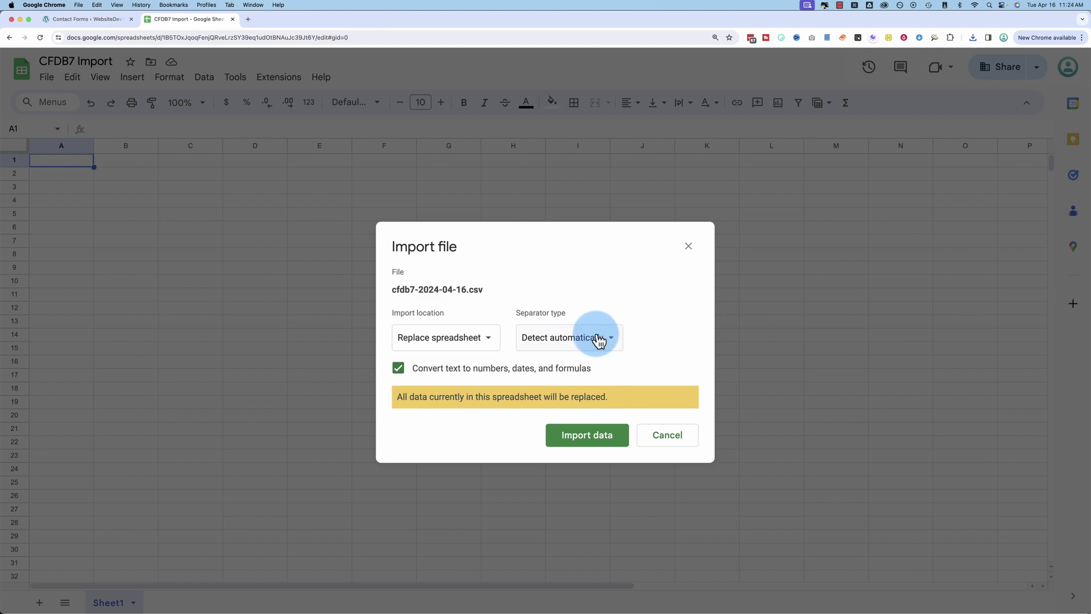
{"action": "left_click", "coordinate": [591, 436]}
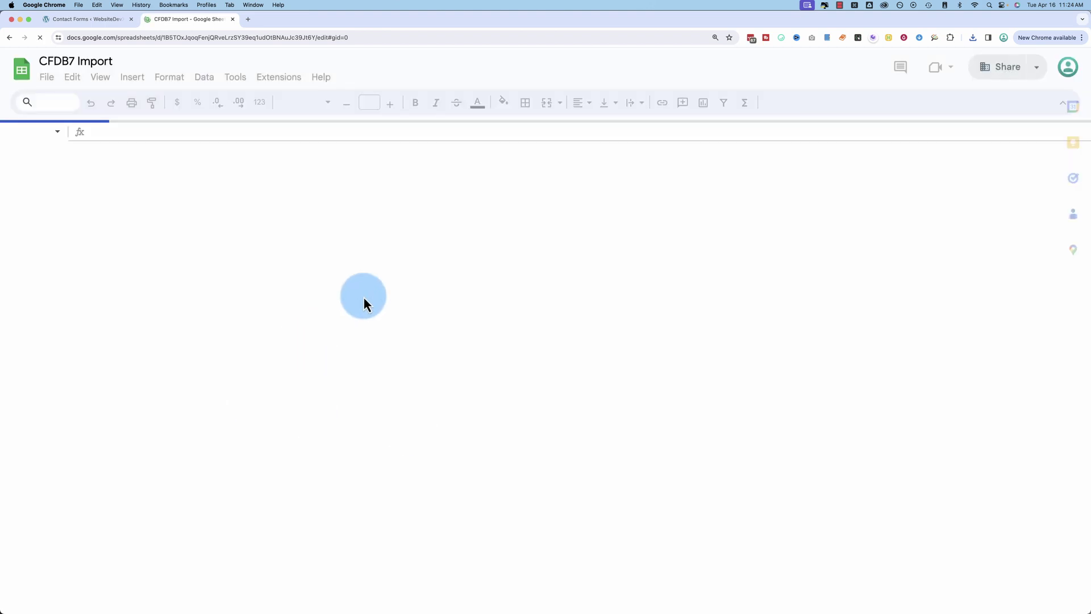
{"action": "left_click", "coordinate": [579, 162]}
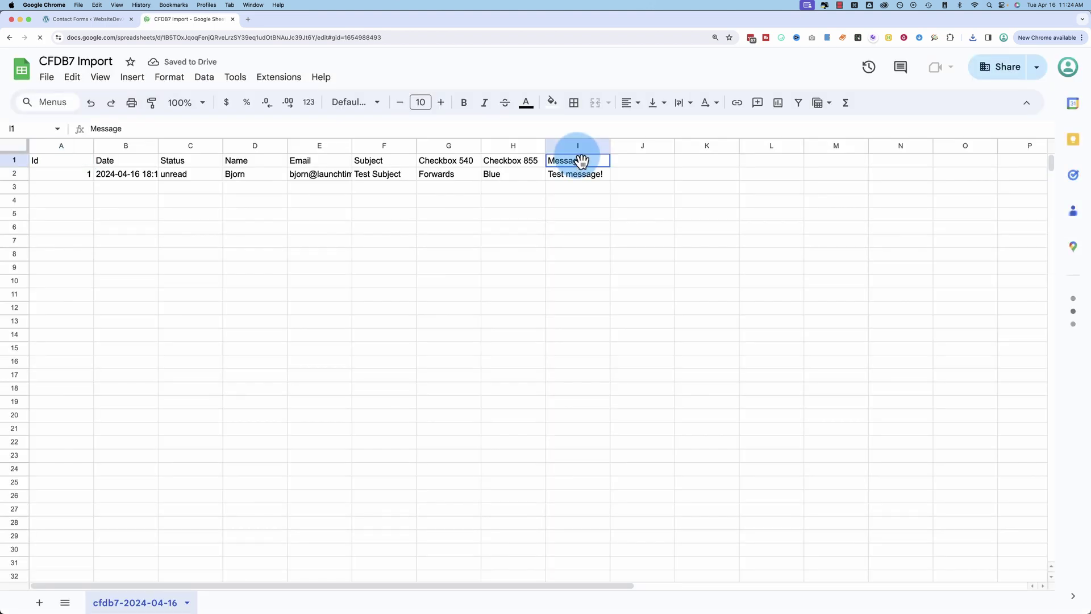
{"action": "left_click", "coordinate": [63, 162]}
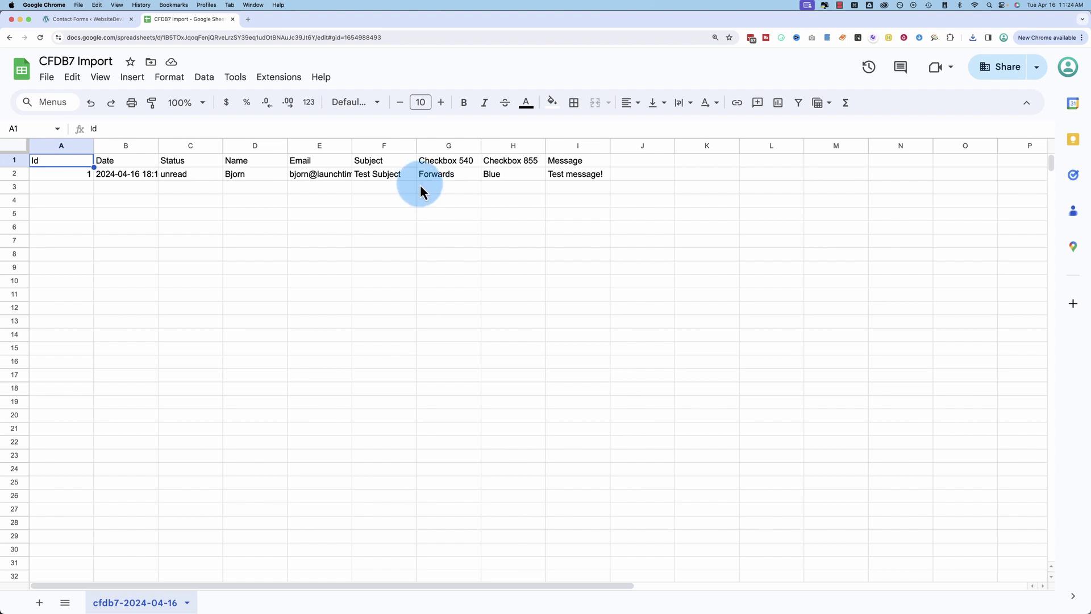
Step: Return to the WordPress Contact Forms tab showing the Drop Down entries list
{"action": "left_click", "coordinate": [68, 19]}
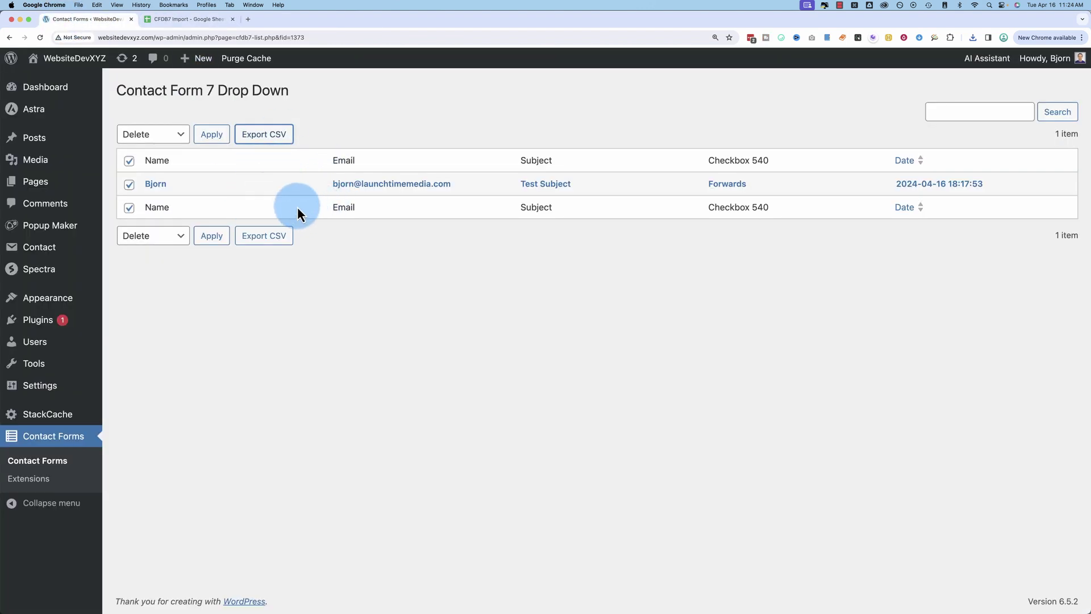